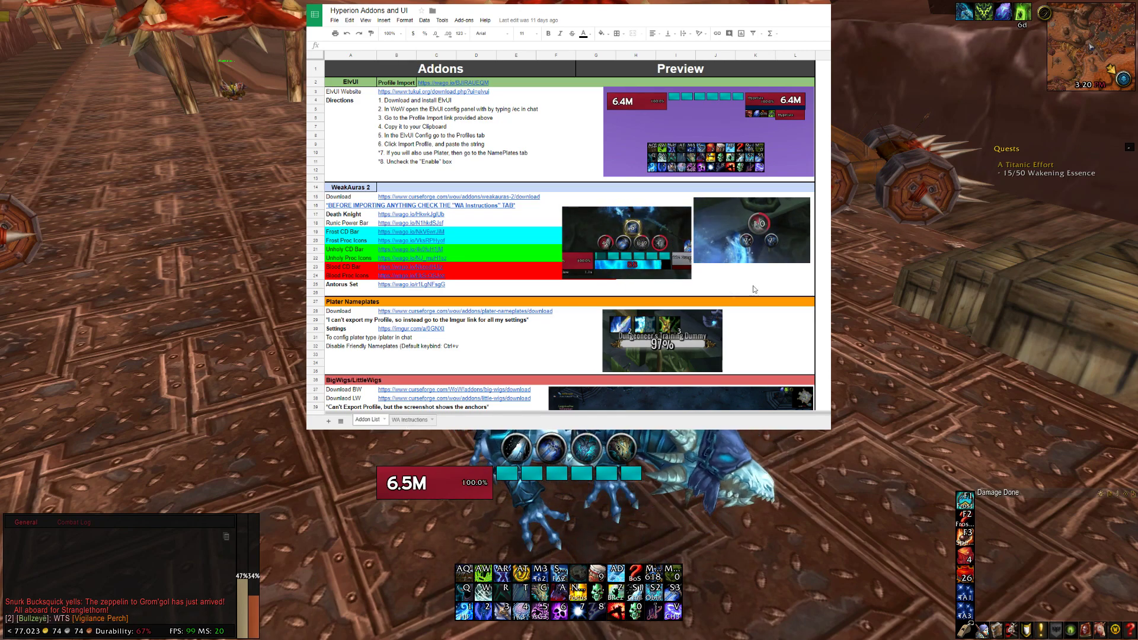
Skim the Addon List sheet and open the WA Instructions sheet to read the WeakAuras import steps.
scroll(561, 235, "down", 10)
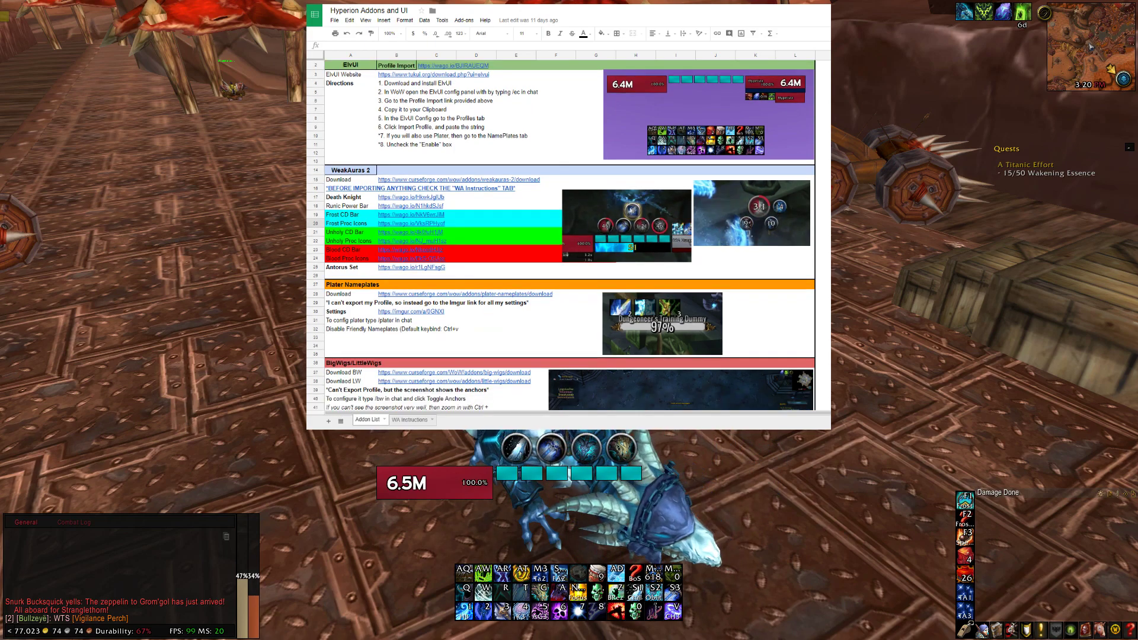
scroll(560, 235, "down", 8)
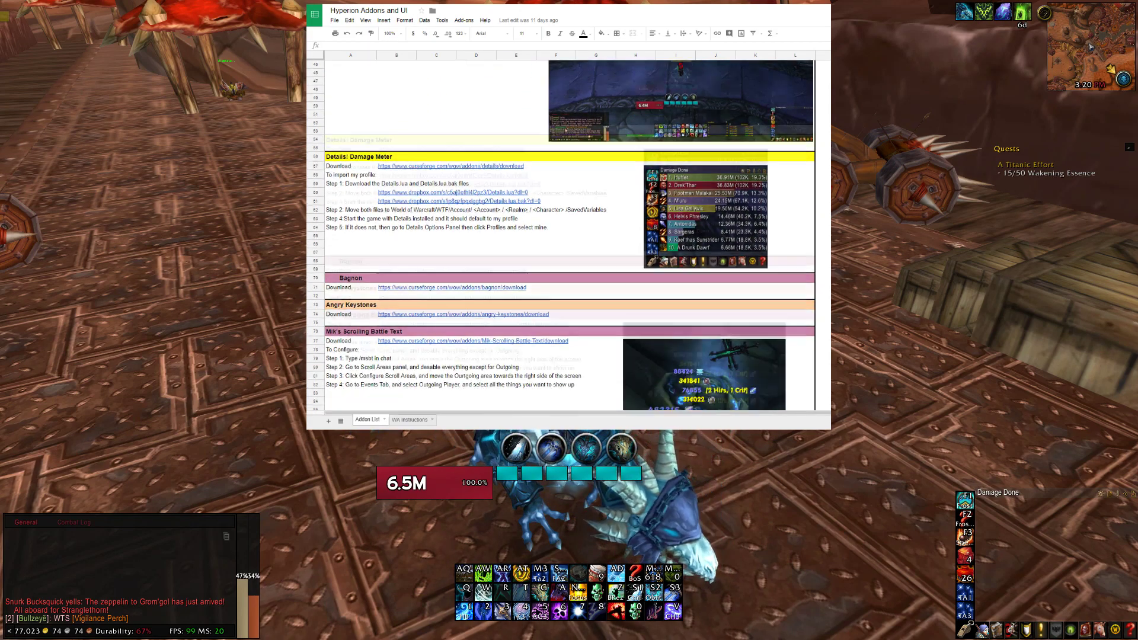
scroll(560, 235, "up", 12)
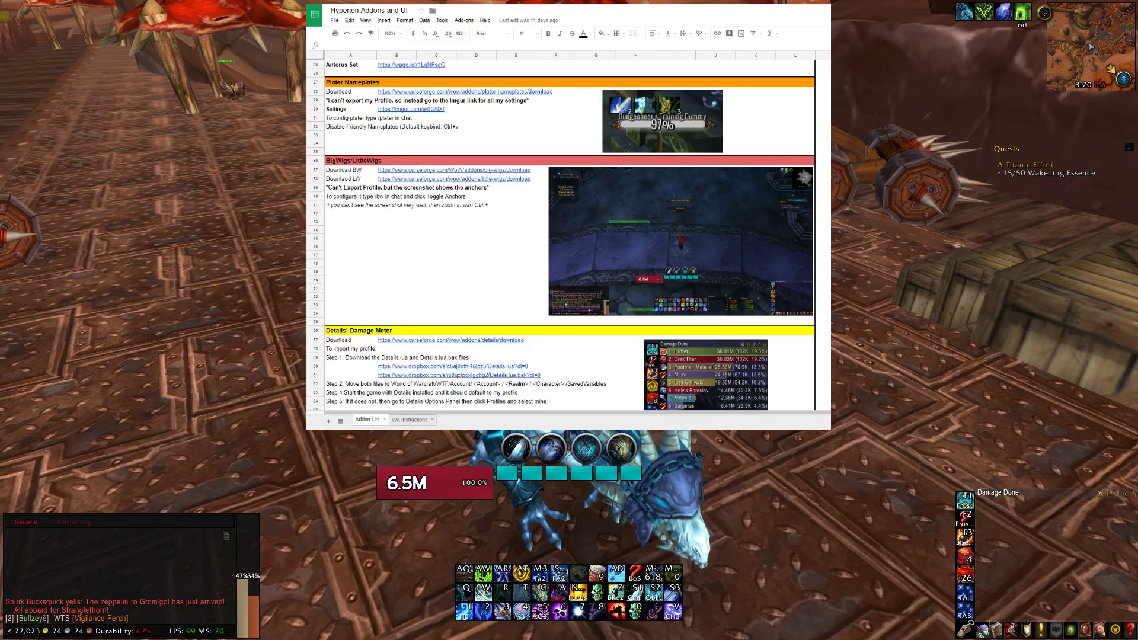
scroll(560, 235, "up", 3)
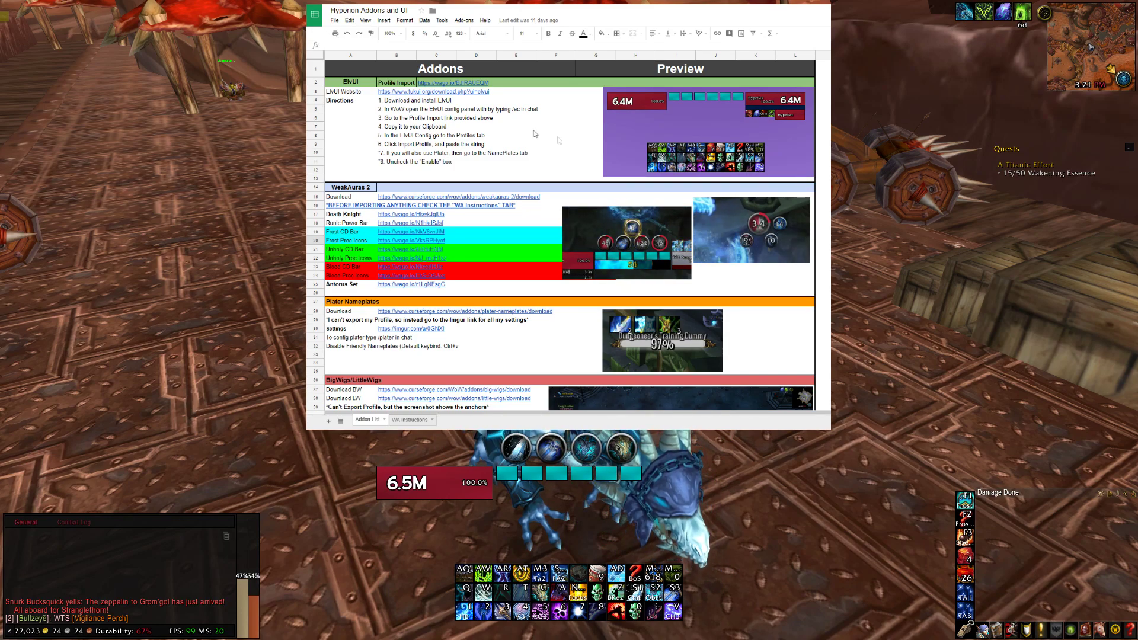
left_click(410, 420)
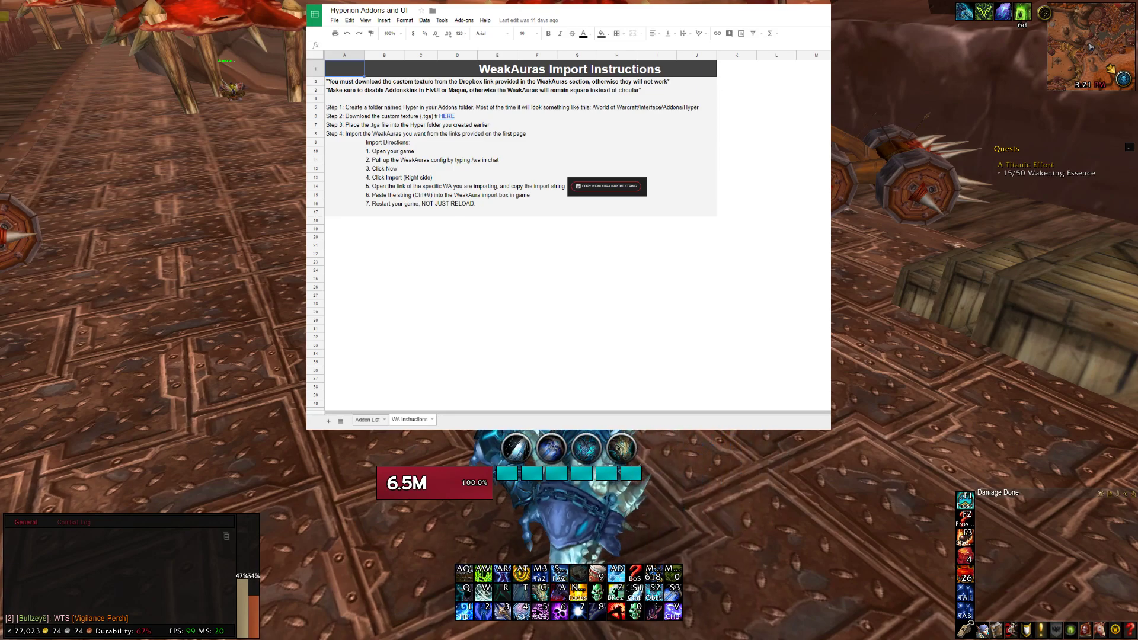
Return to the Addon List sheet and look over its addon sections.
left_click(367, 420)
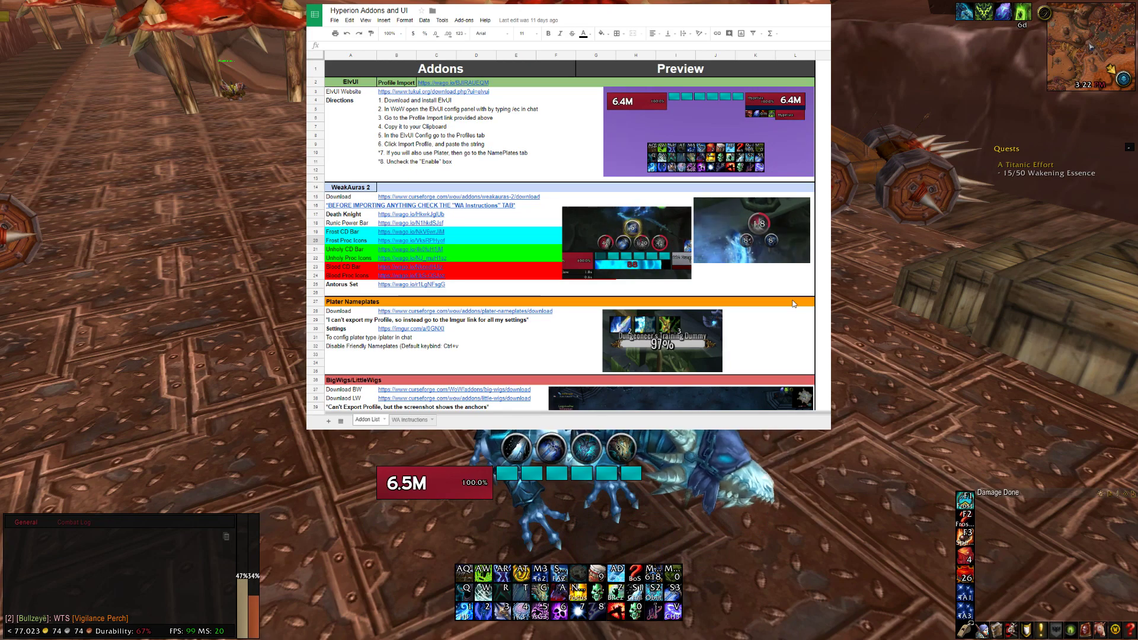
scroll(560, 235, "down", 1)
scroll(561, 235, "up", 1)
scroll(561, 235, "down", 1)
scroll(561, 235, "up", 1)
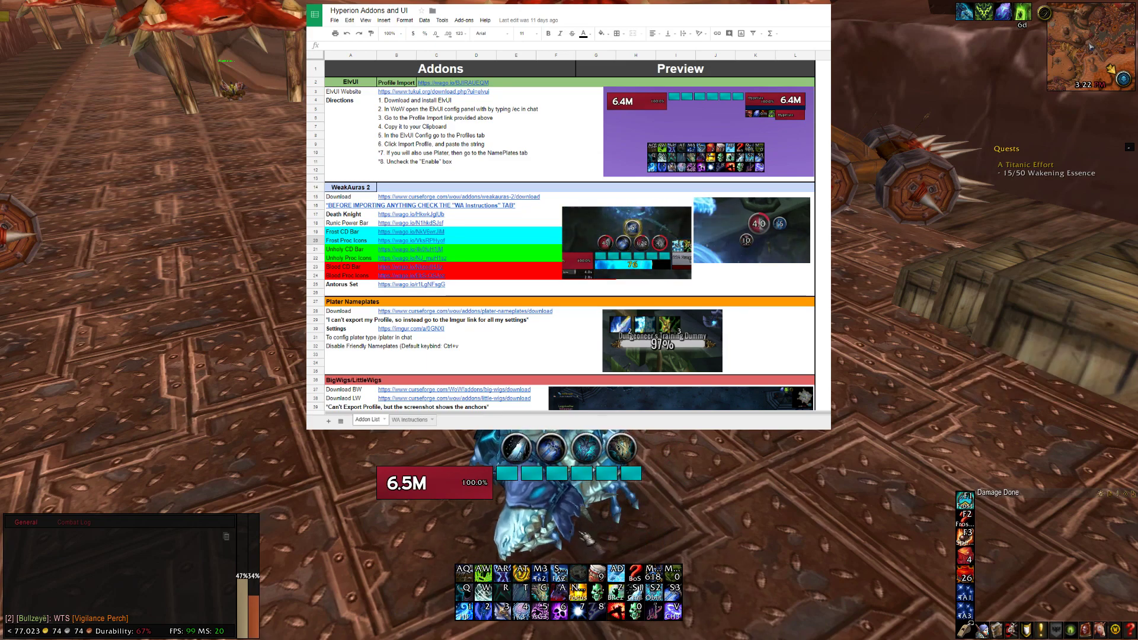
Open the ElvUI configuration in the game with /ec, view the NamePlates enable setting, and close the configuration.
mouse_move(706, 630)
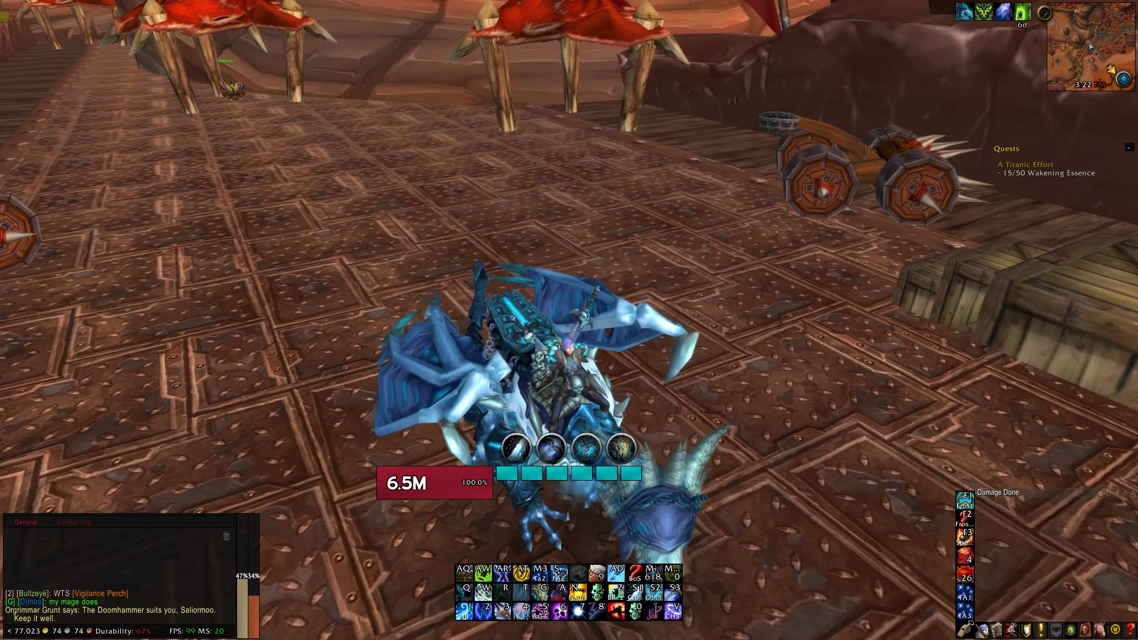
key("Return")
type("/ec")
key("Return")
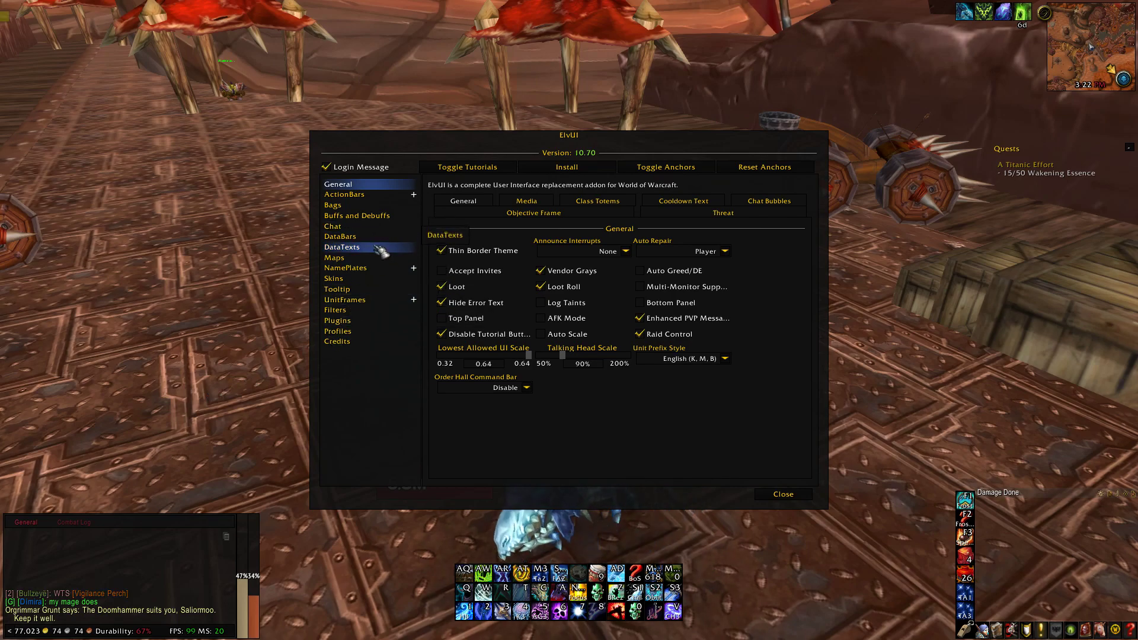
left_click(374, 276)
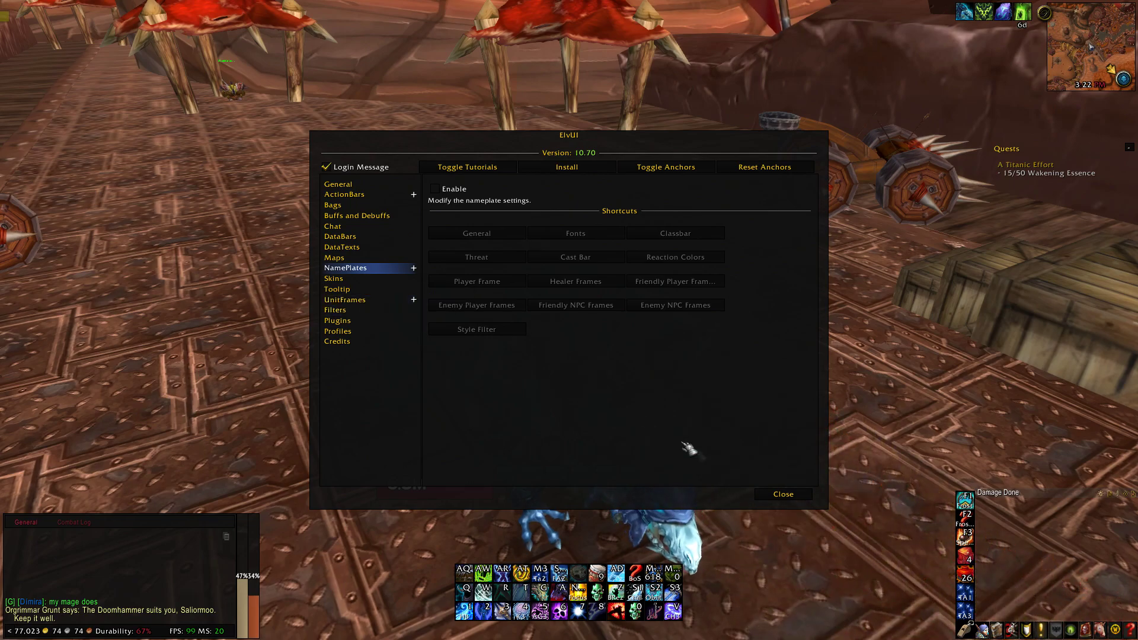
left_click(772, 491)
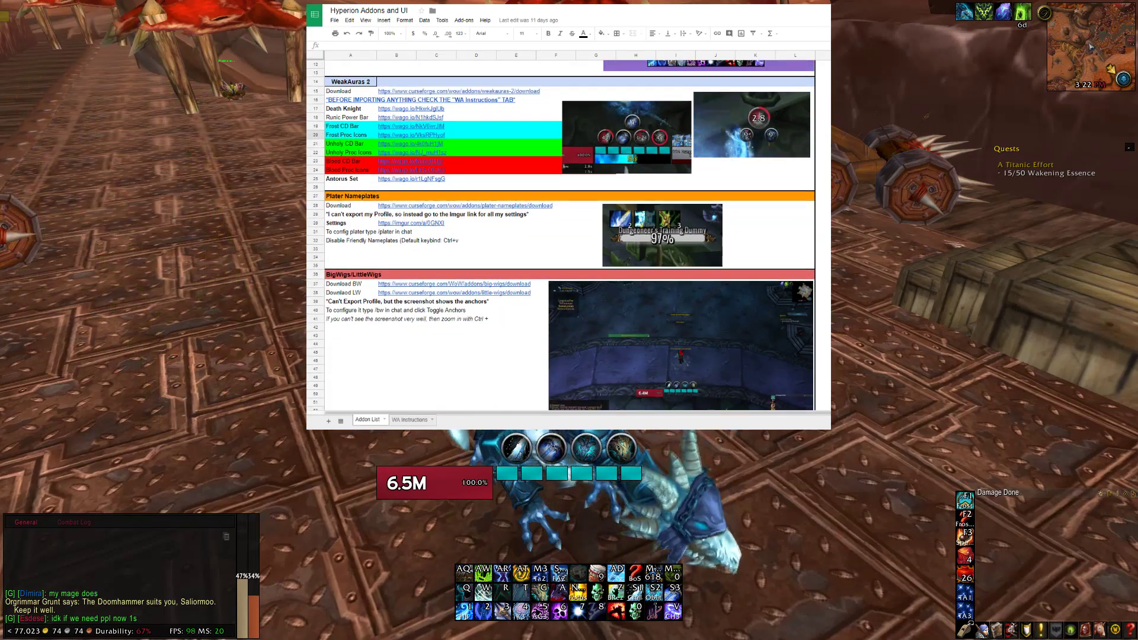
Target the Raider's Training Dummy, turn the character to view the nameplates, and clear the target.
key("a")
key("Tab")
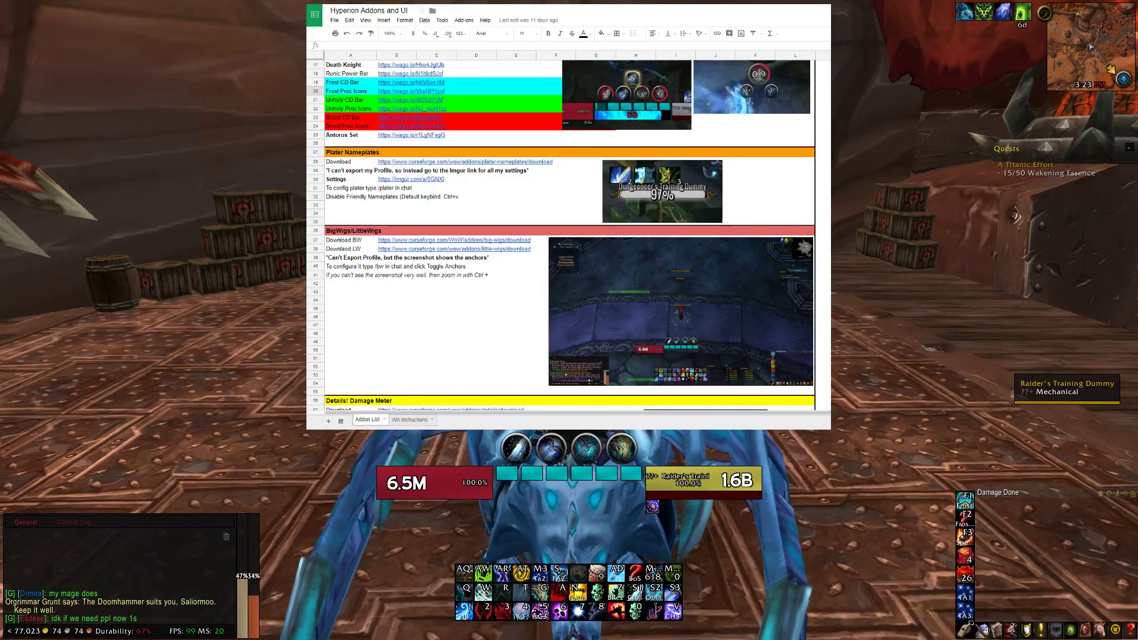
key("w")
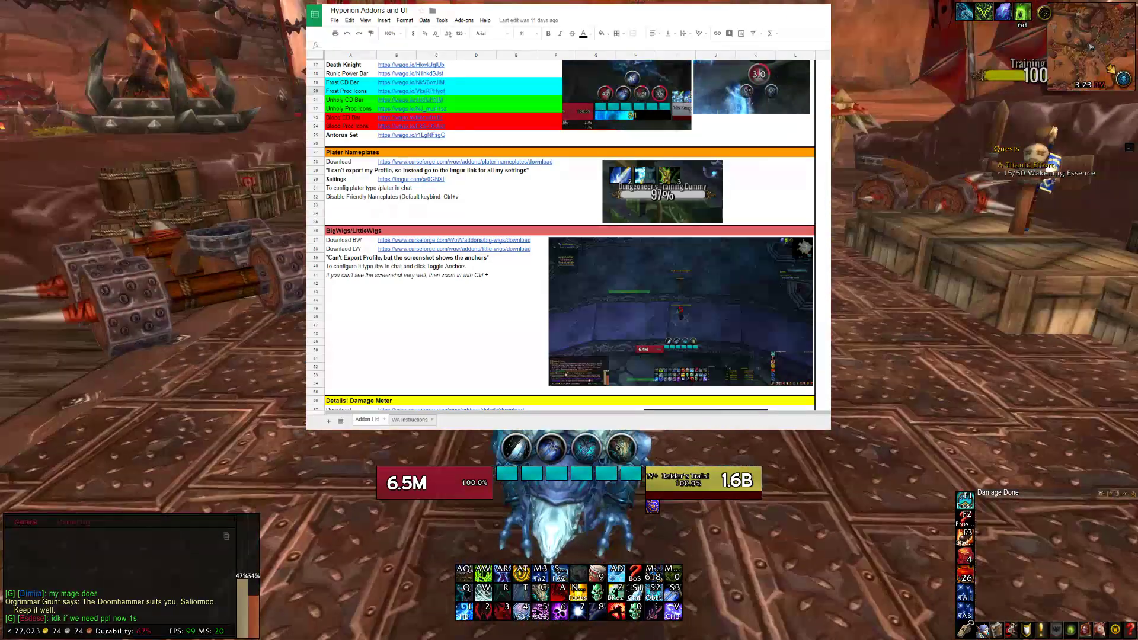
key("a")
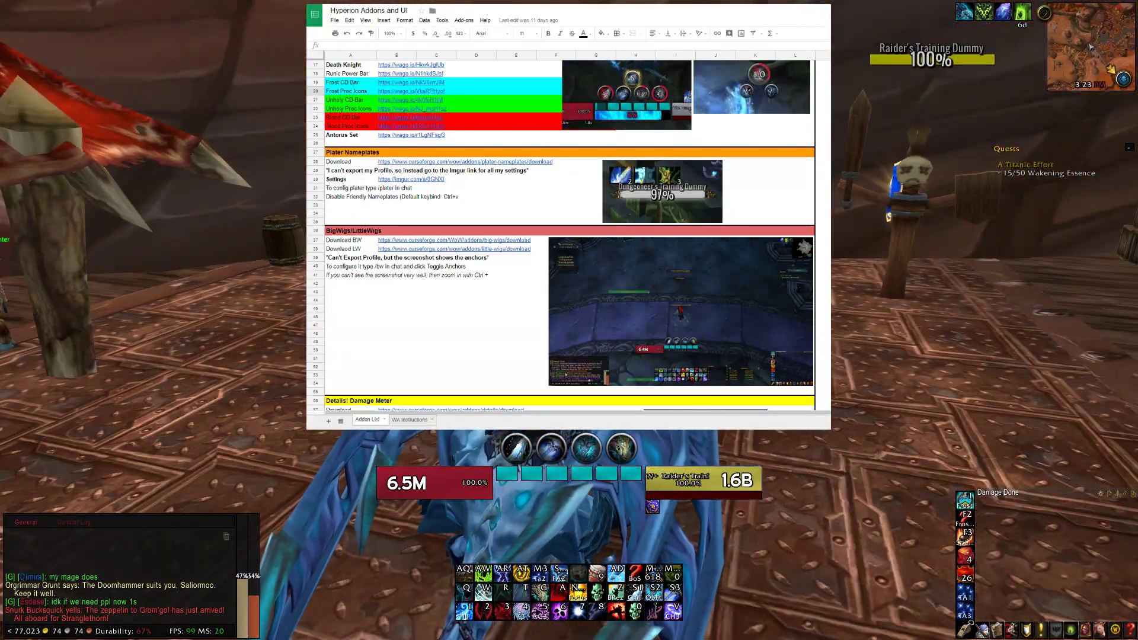
key("a")
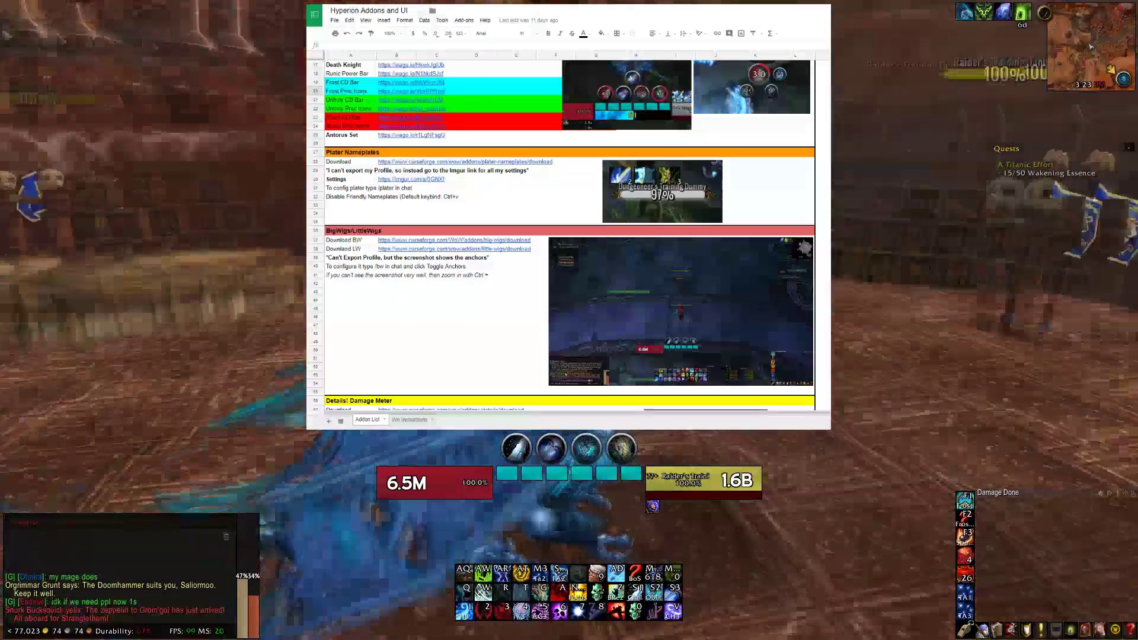
key("a")
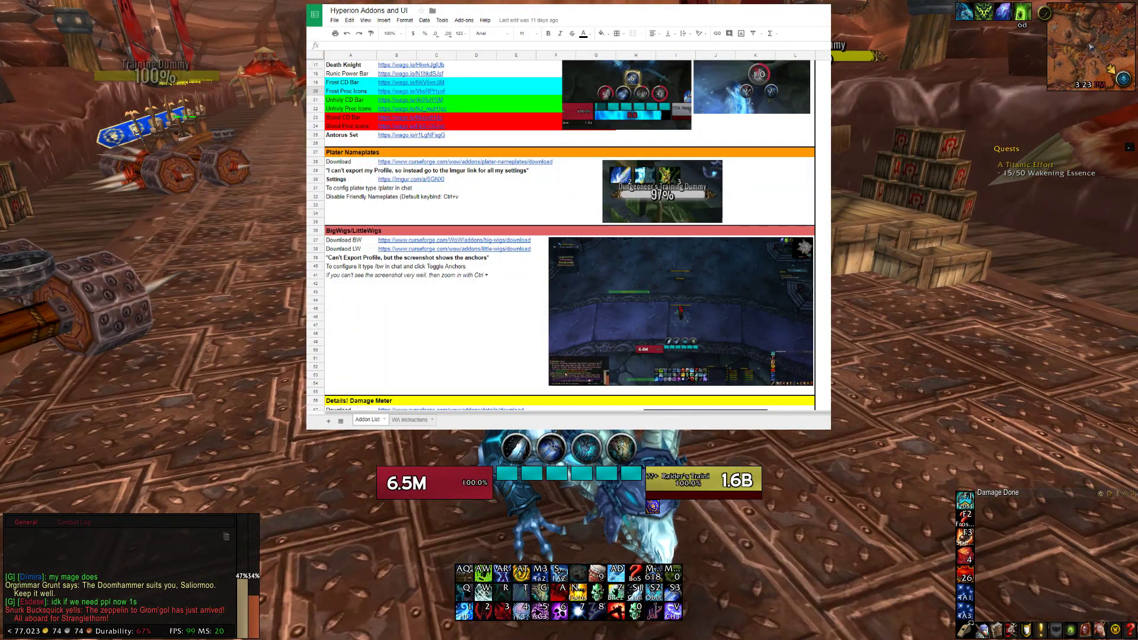
key("Escape")
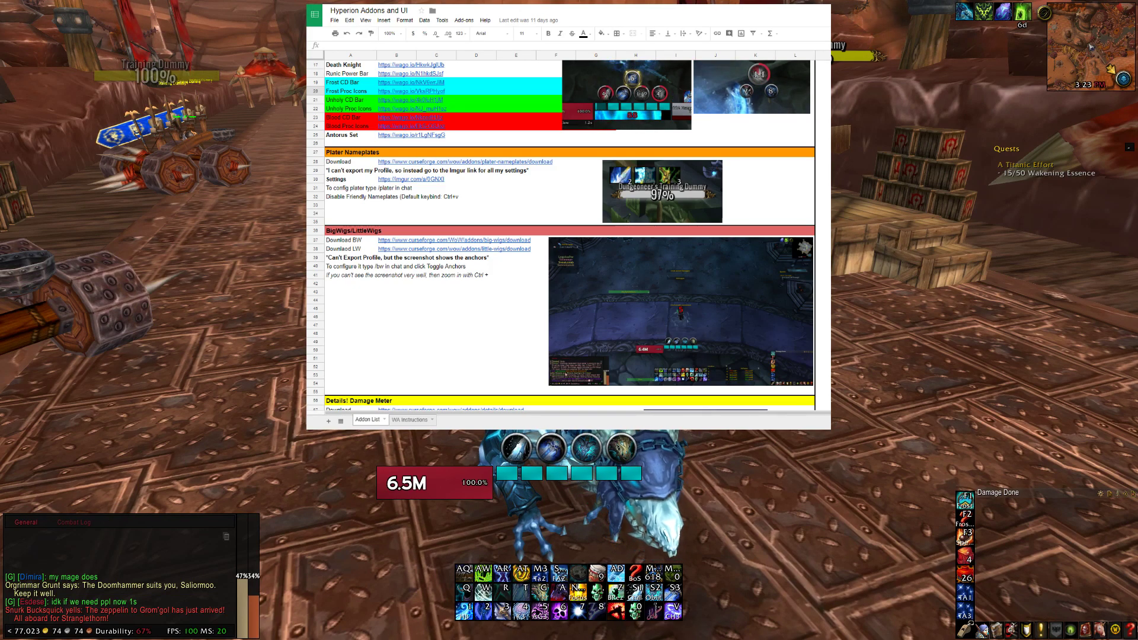
Open the BigWigs configuration with /bw, move its window up, and toggle the anchors to view their placement.
type("/")
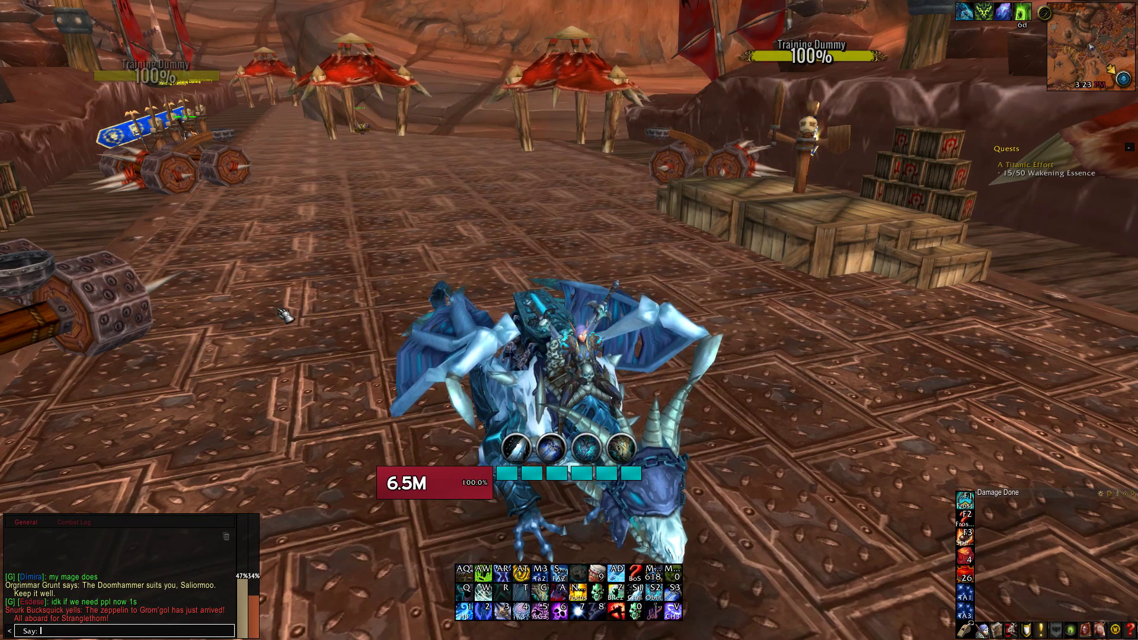
type("bw")
key("Return")
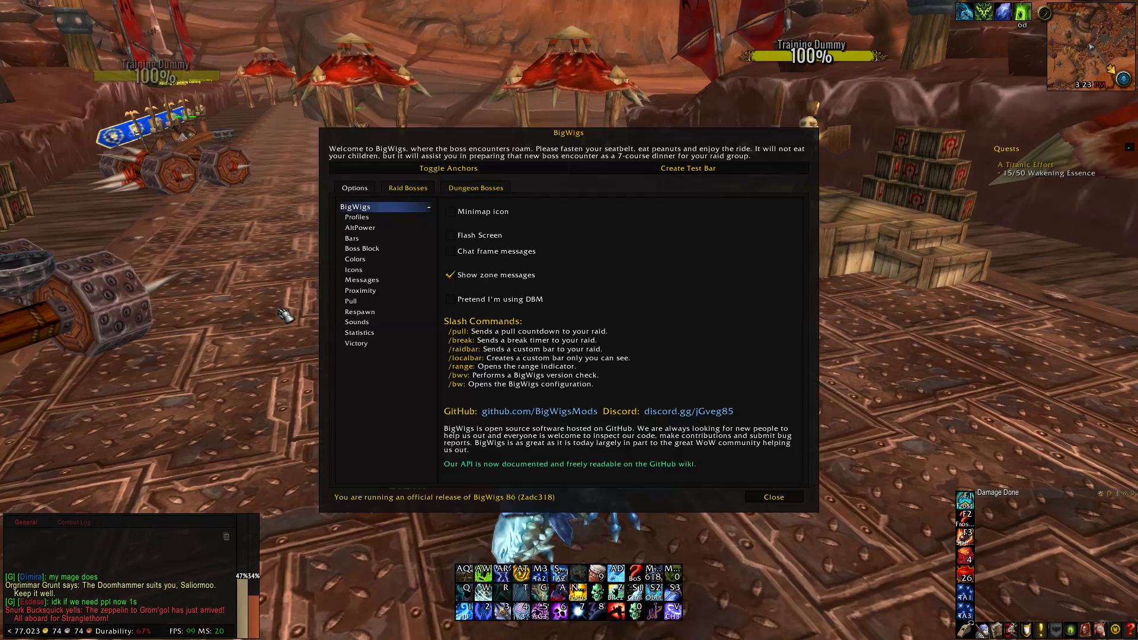
left_click(487, 169)
left_click_drag(572, 136, 569, 68)
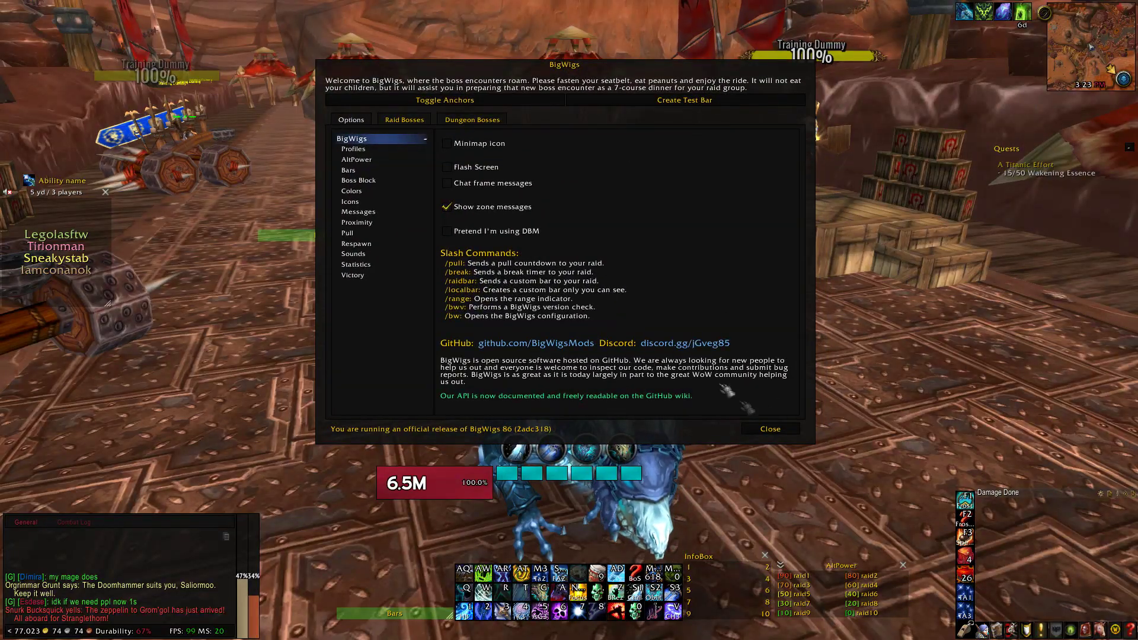
left_click(508, 102)
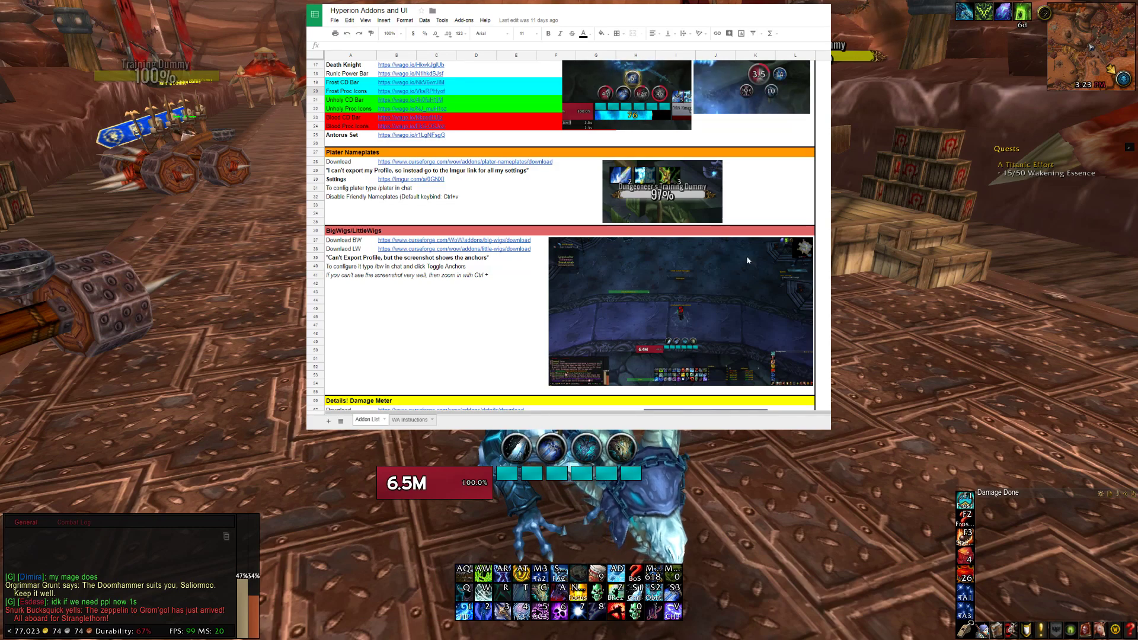
Open the Details! options, create test bars in the damage meter, and close the options window.
scroll(717, 264, "down", 1)
scroll(717, 268, "down", 3)
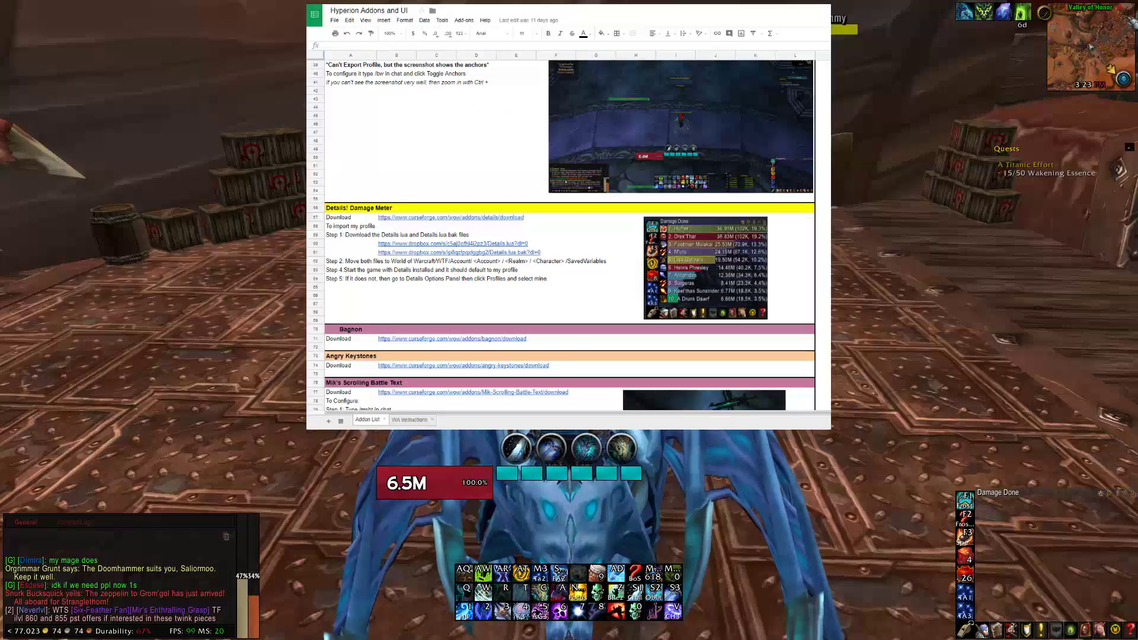
left_click(1044, 13)
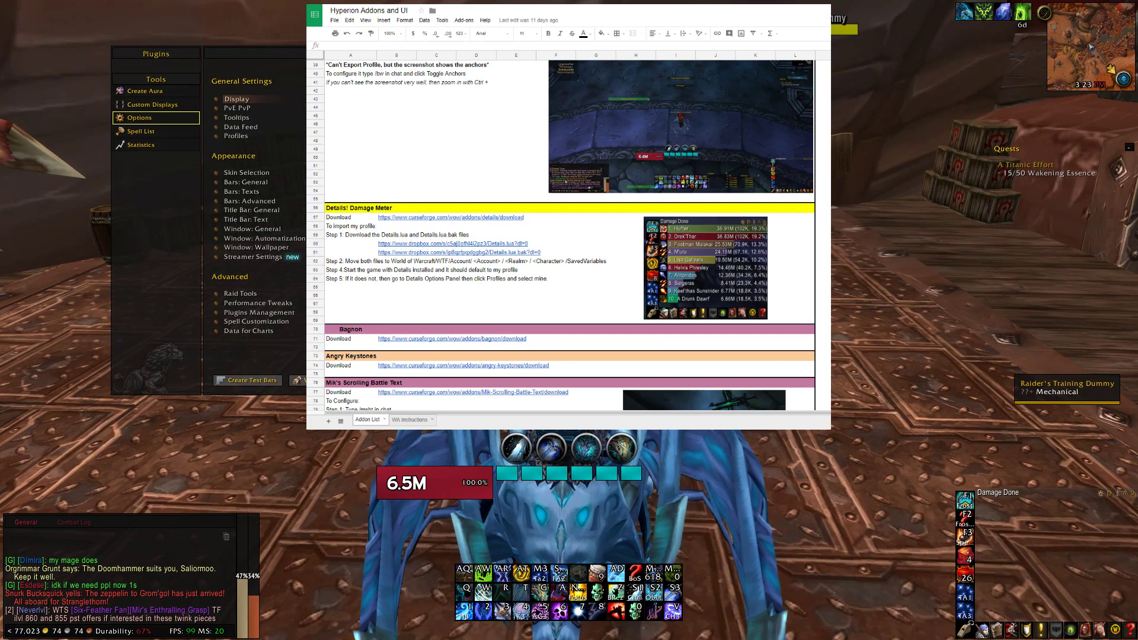
left_click(266, 380)
left_click_drag(848, 332, 864, 343)
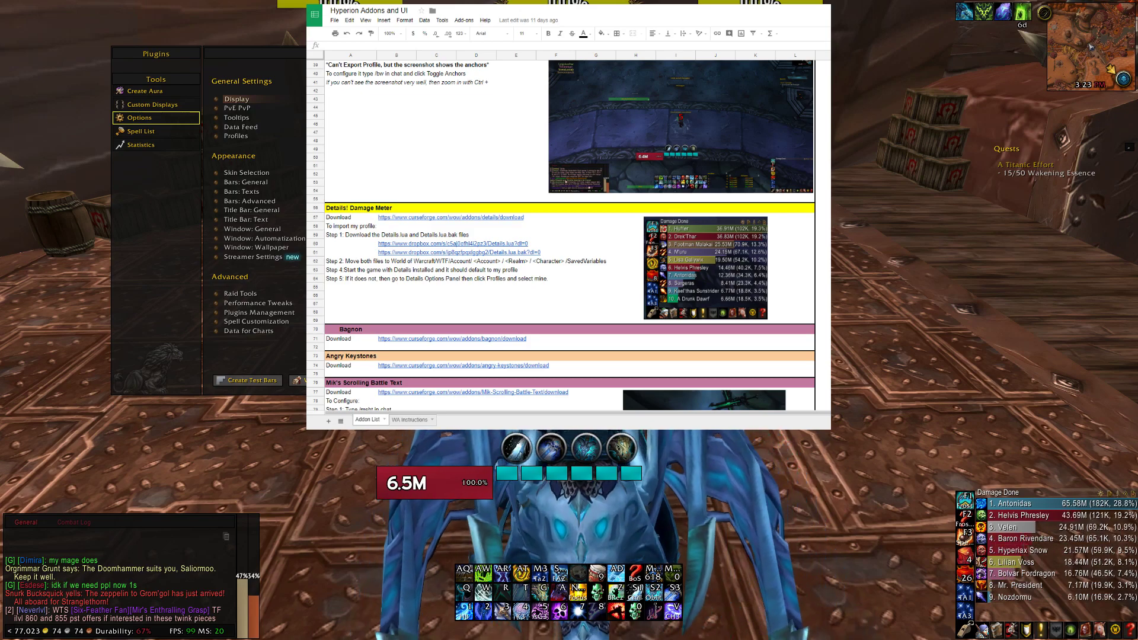
scroll(561, 235, "down", 1)
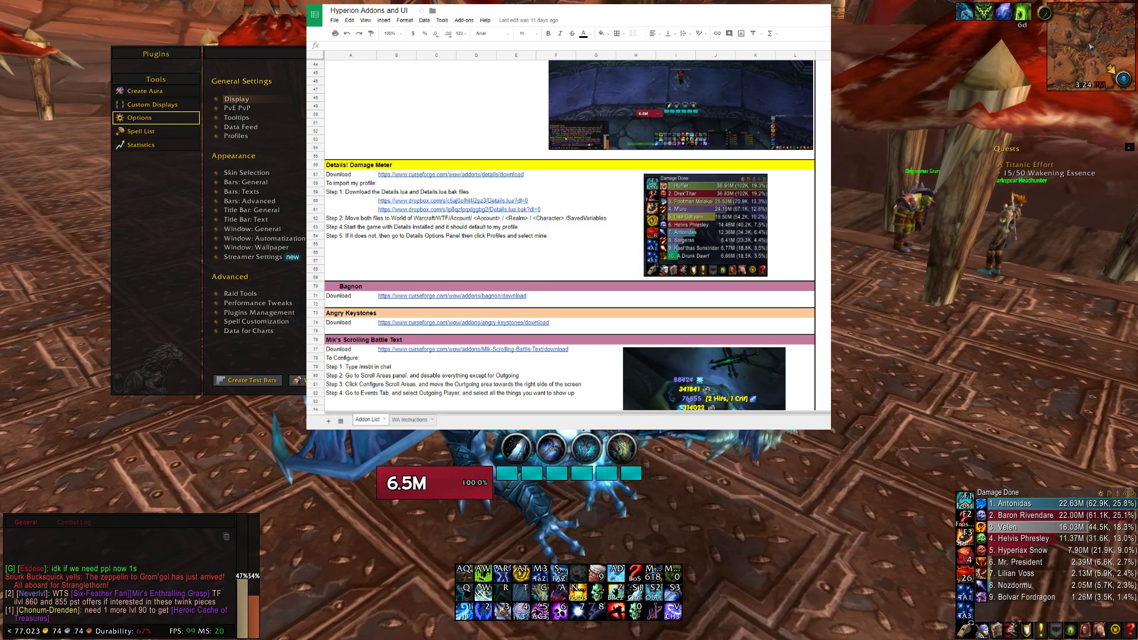
scroll(561, 237, "down", 4)
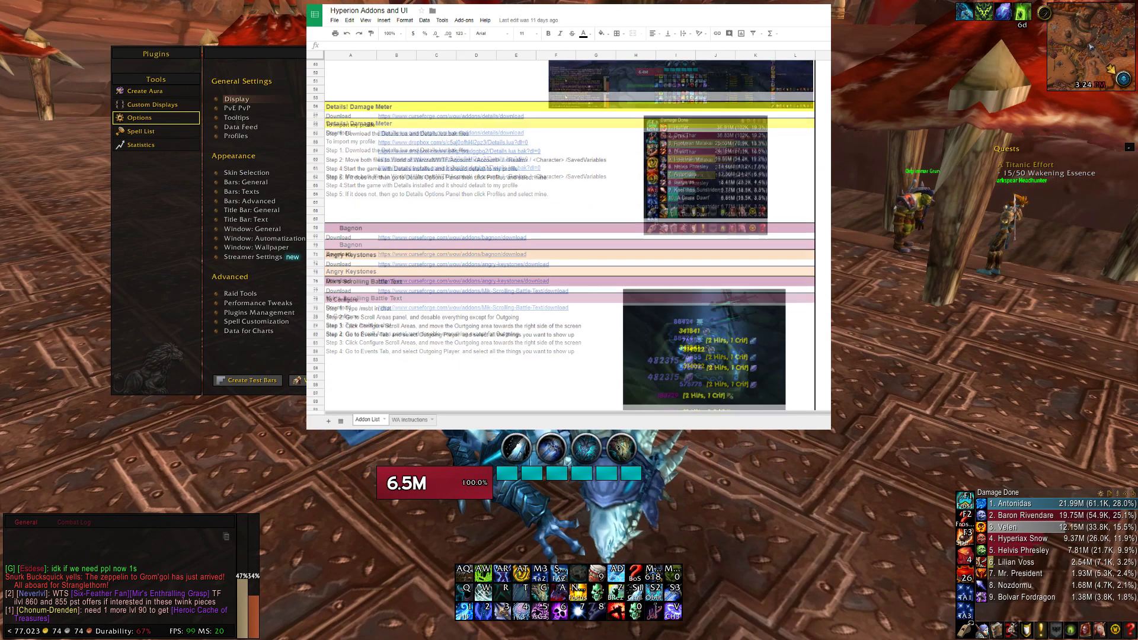
key("Escape")
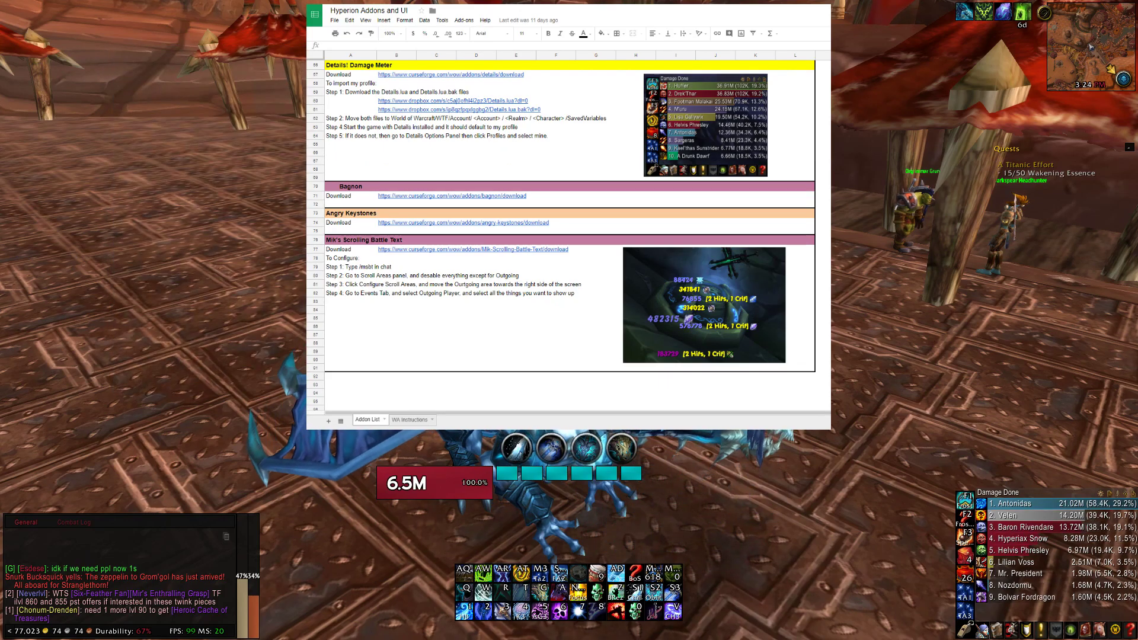
Open the combined Bagnon inventory to view it and close it again.
key("d")
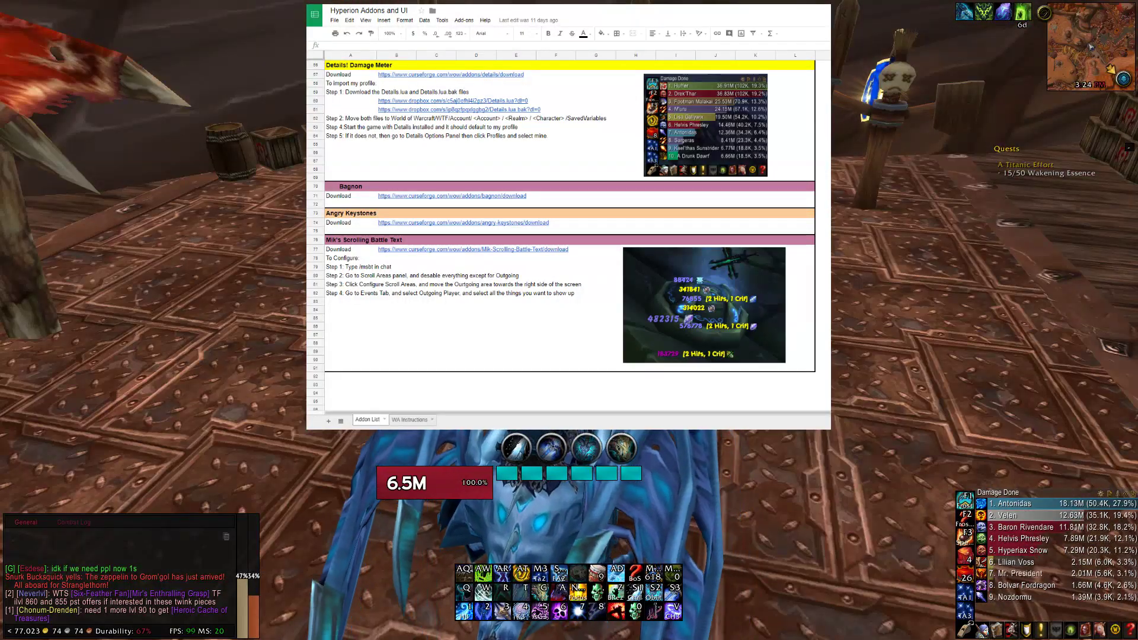
key("b")
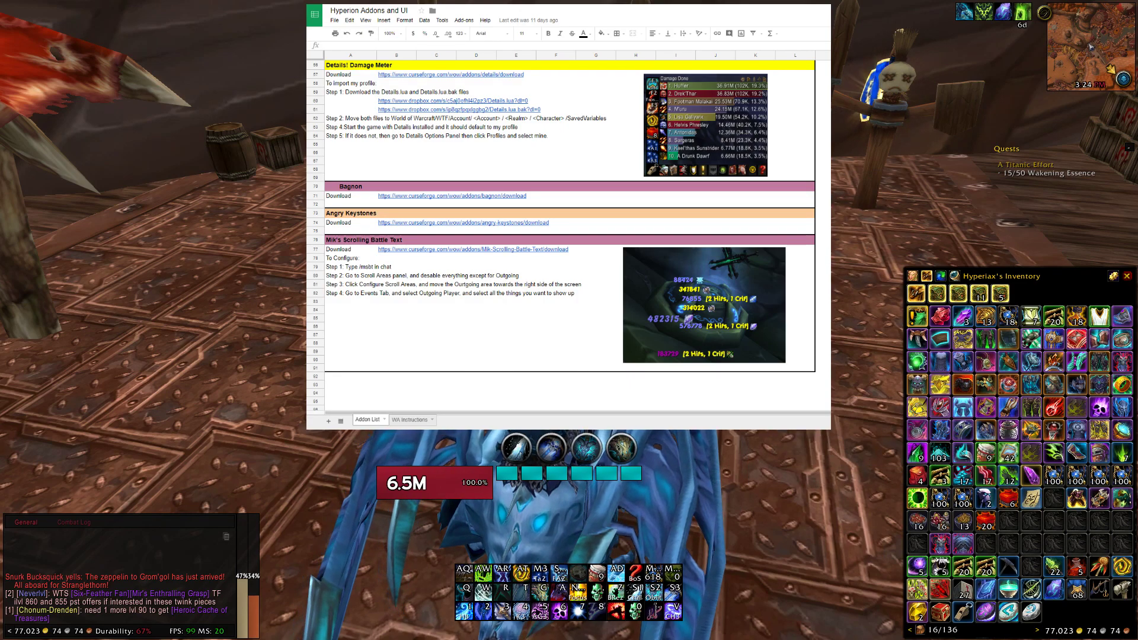
key("b")
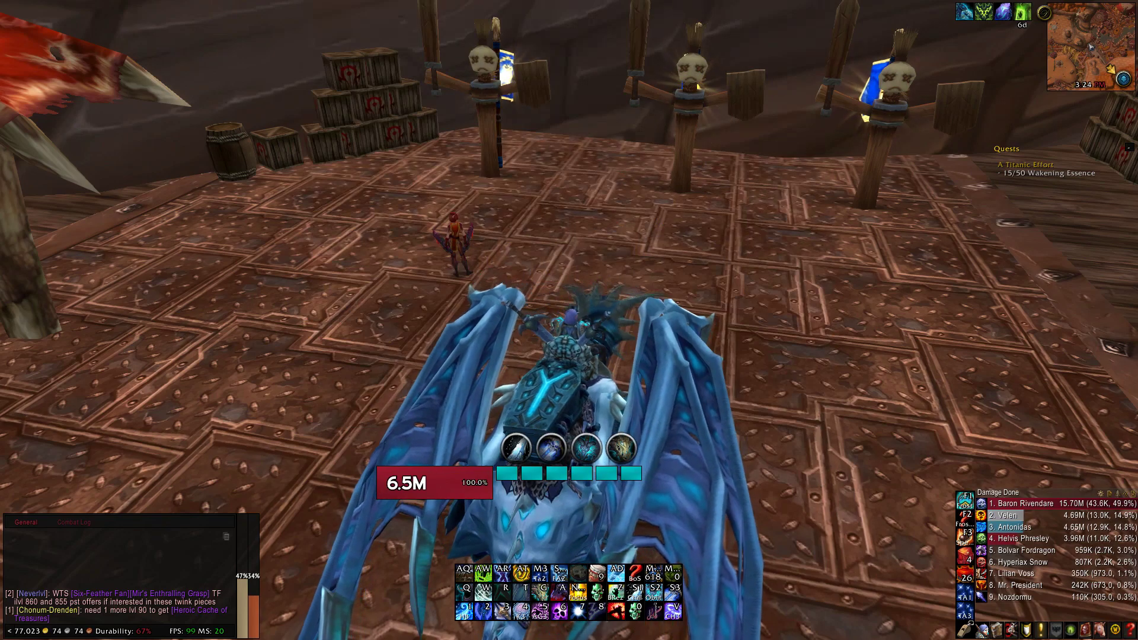
Open Mik's Scrolling Battle Text with /msbt, show its Scroll Areas settings, and move the window away from the character.
key("Return")
type("/b")
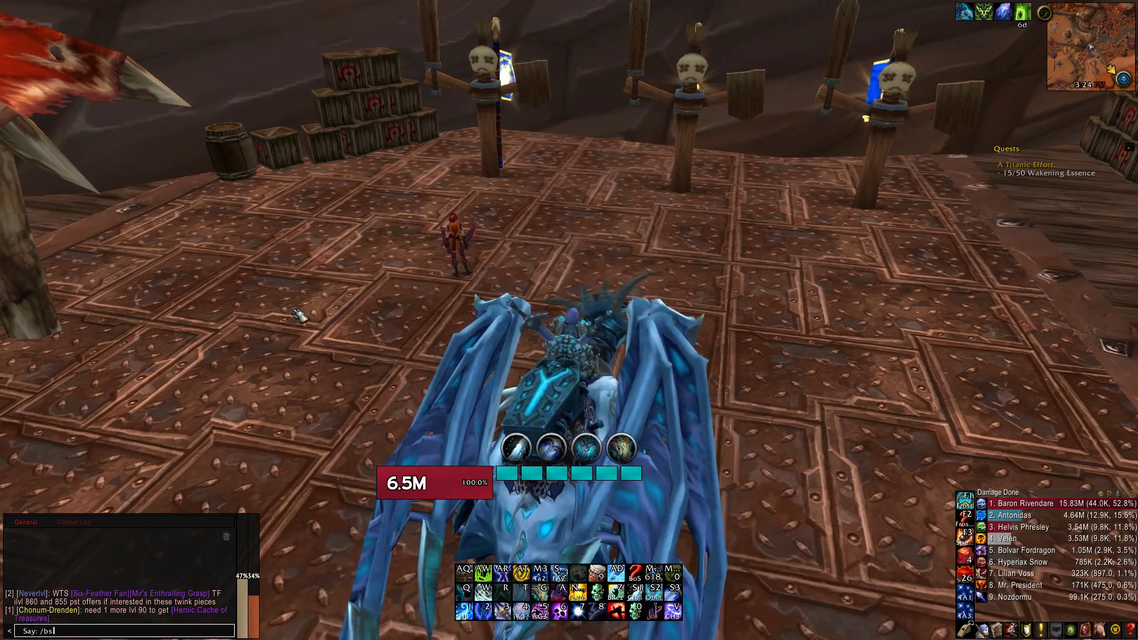
key("BackSpace")
type("msbt")
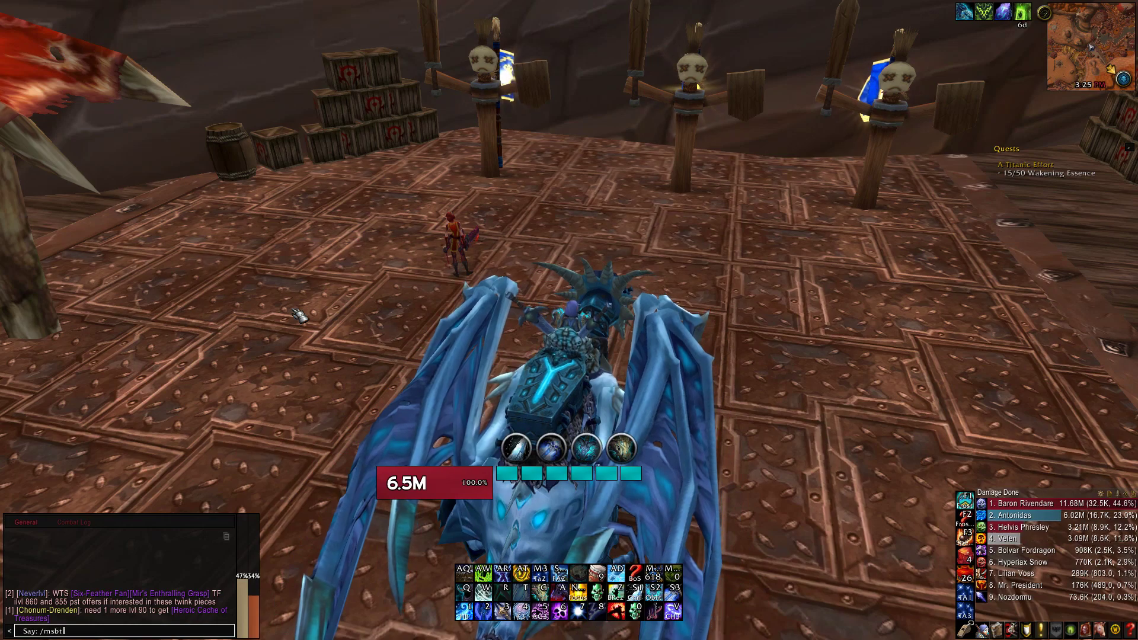
key("Return")
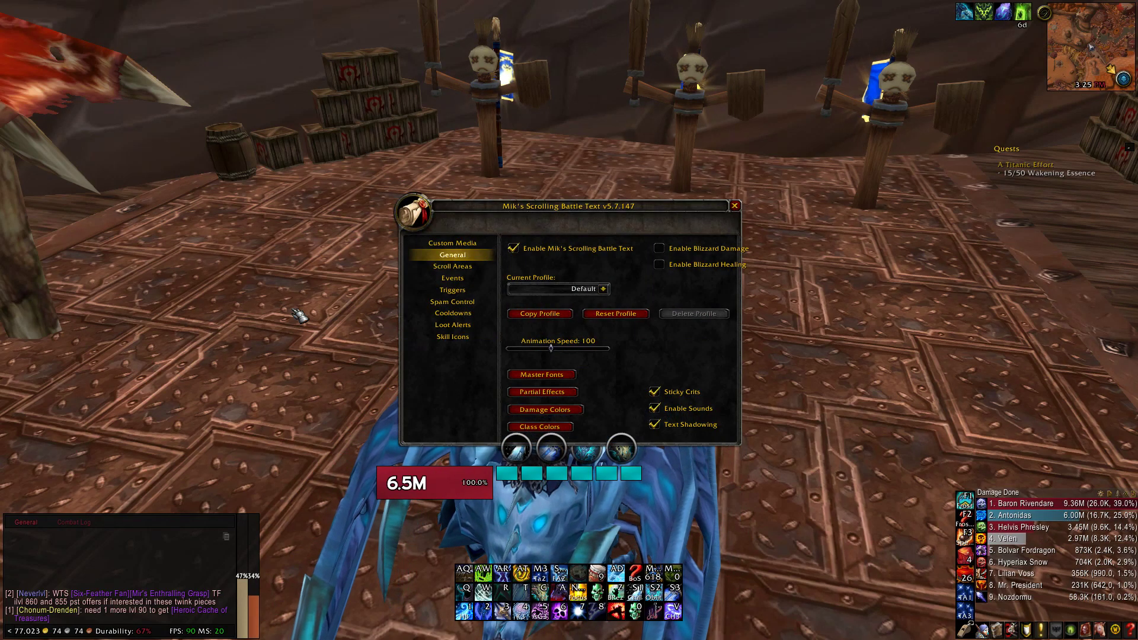
left_click(453, 266)
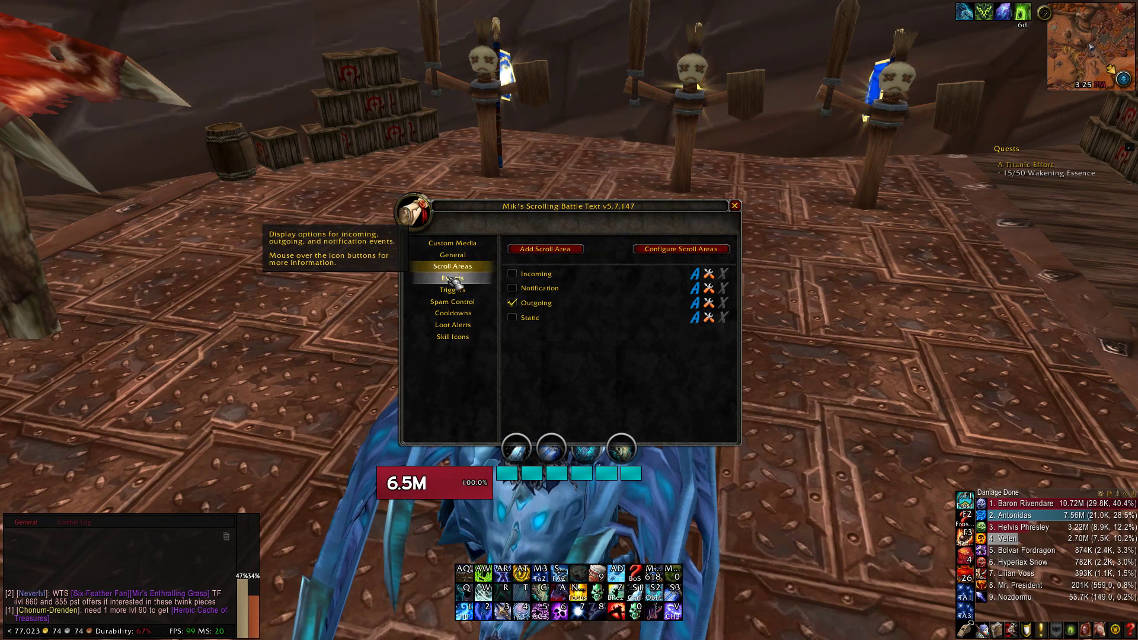
left_click_drag(602, 211, 244, 122)
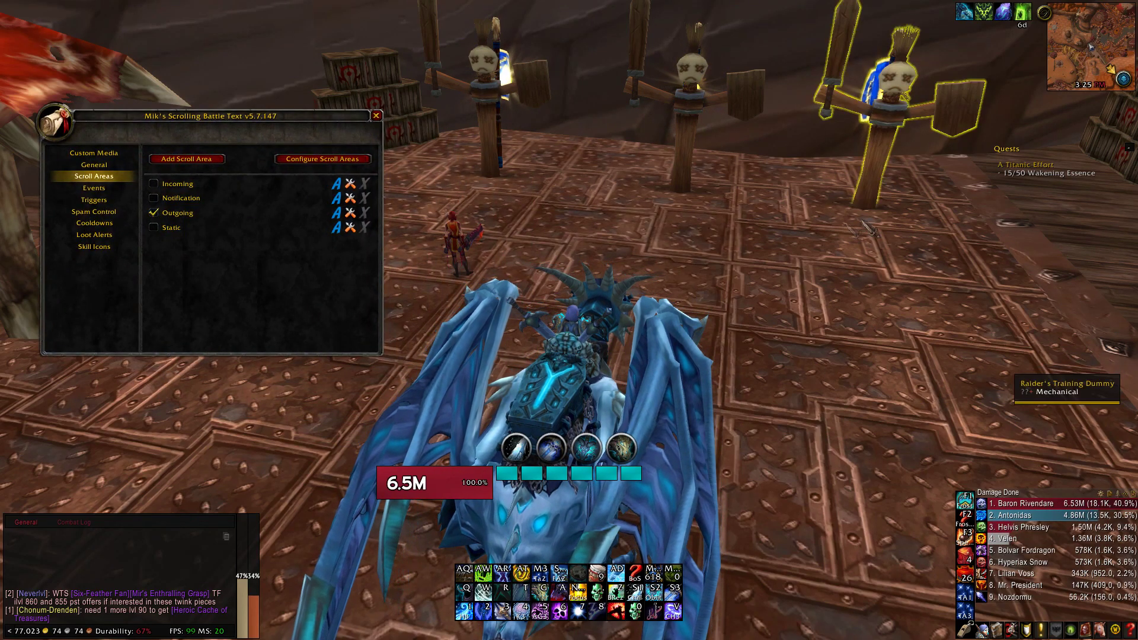
Show the Events settings of Mik's Scrolling Battle Text, switch the event category to Outgoing Player, and look through its event list.
left_click(111, 188)
left_click(367, 162)
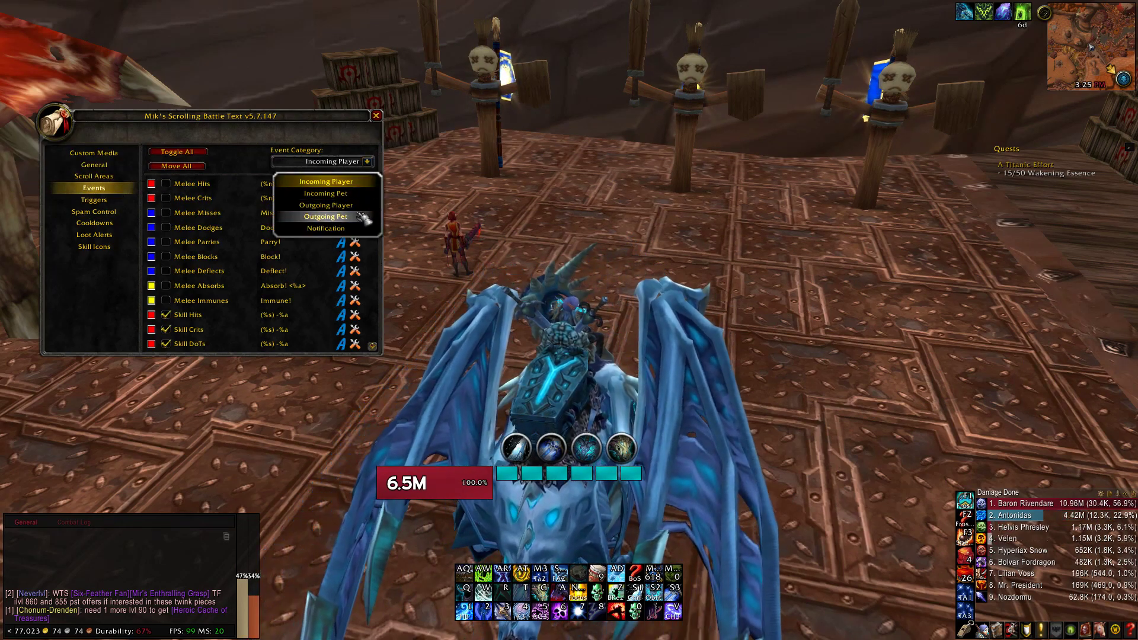
left_click(338, 205)
scroll(327, 220, "down", 12)
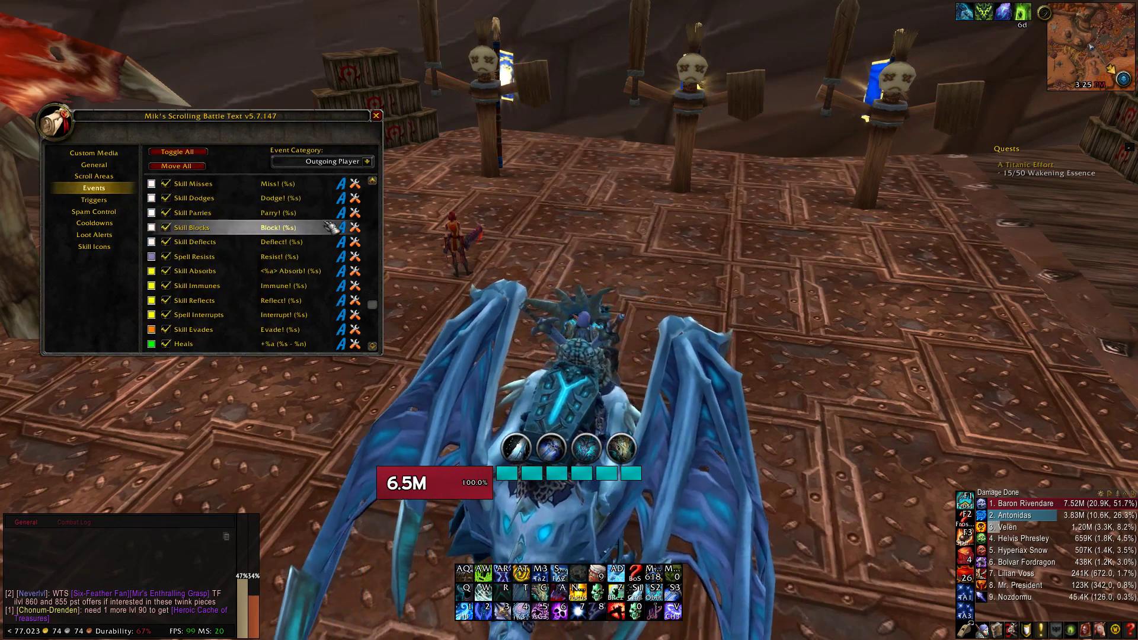
scroll(325, 256, "up", 12)
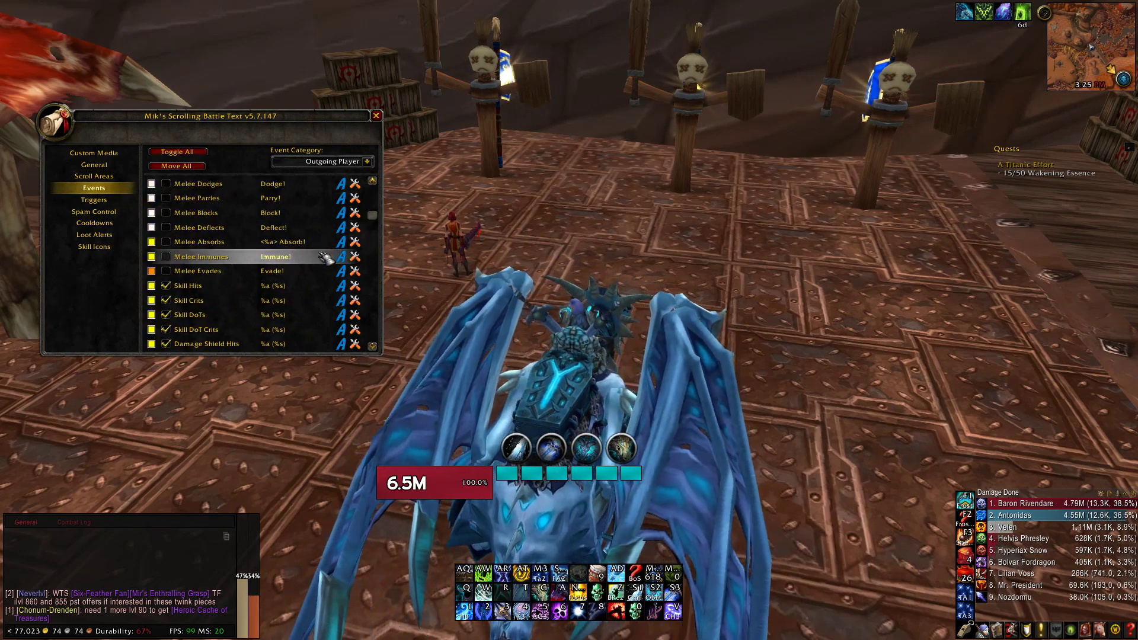
scroll(325, 256, "up", 3)
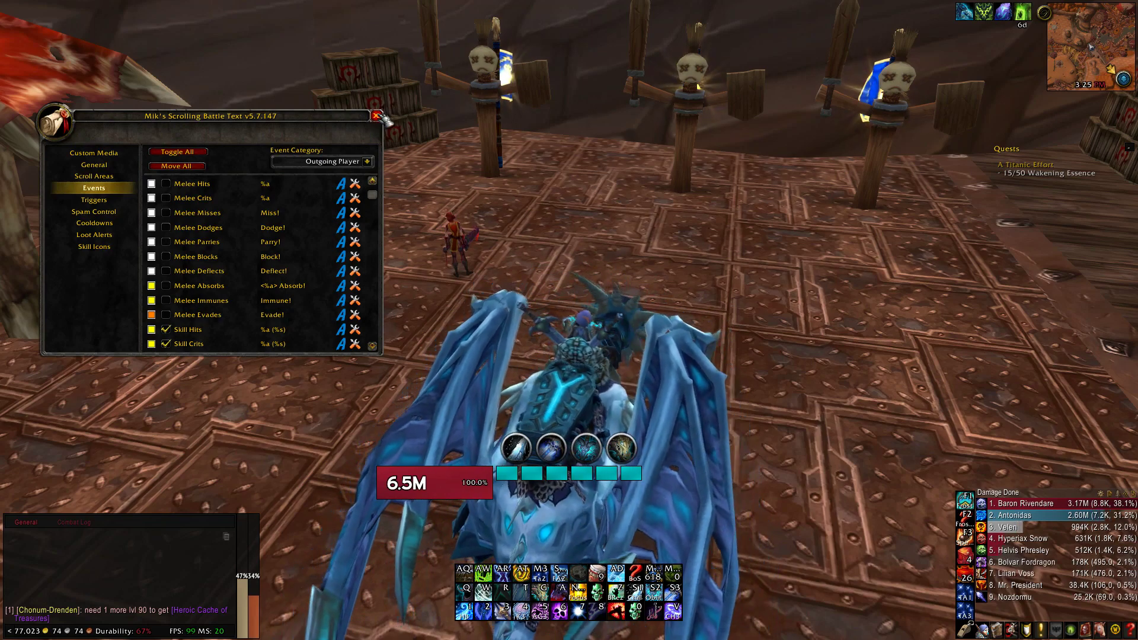
Close the Mik's Scrolling Battle Text options, dismiss the Lua error window, and turn the camera around the mounted character.
left_click(377, 116)
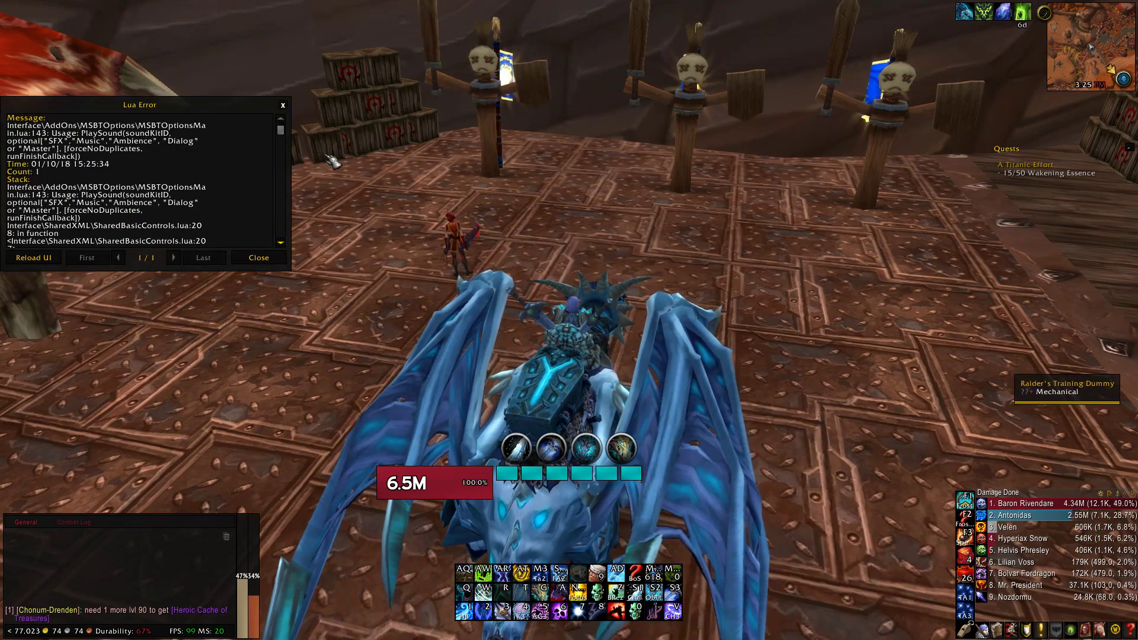
left_click(283, 104)
left_click_drag(345, 218, 107, 219)
left_click_drag(574, 326, 621, 308)
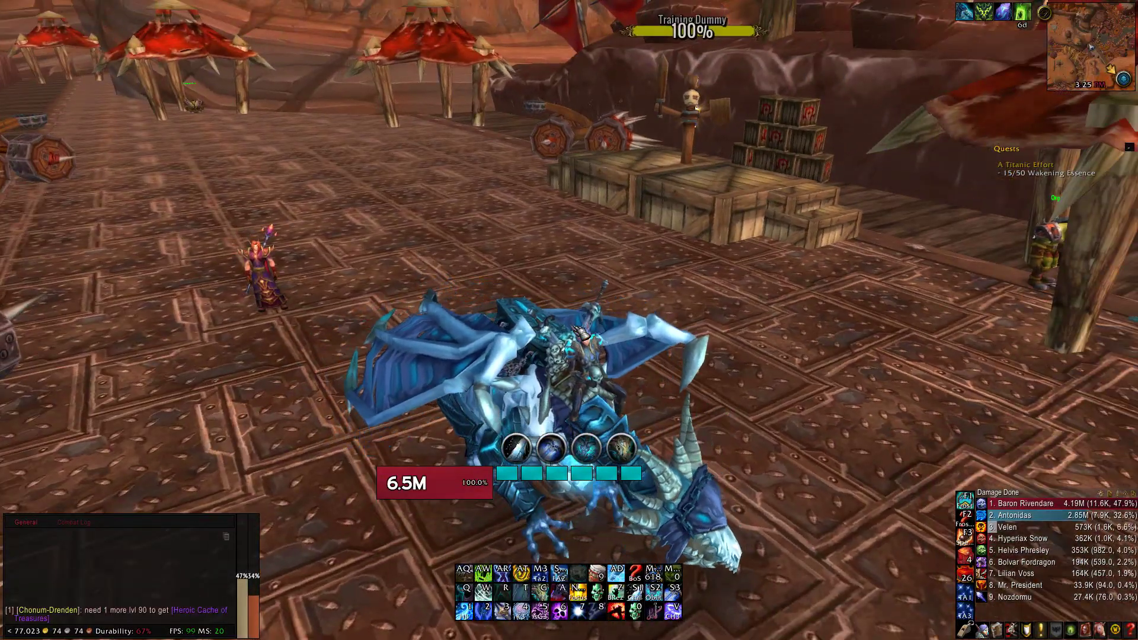